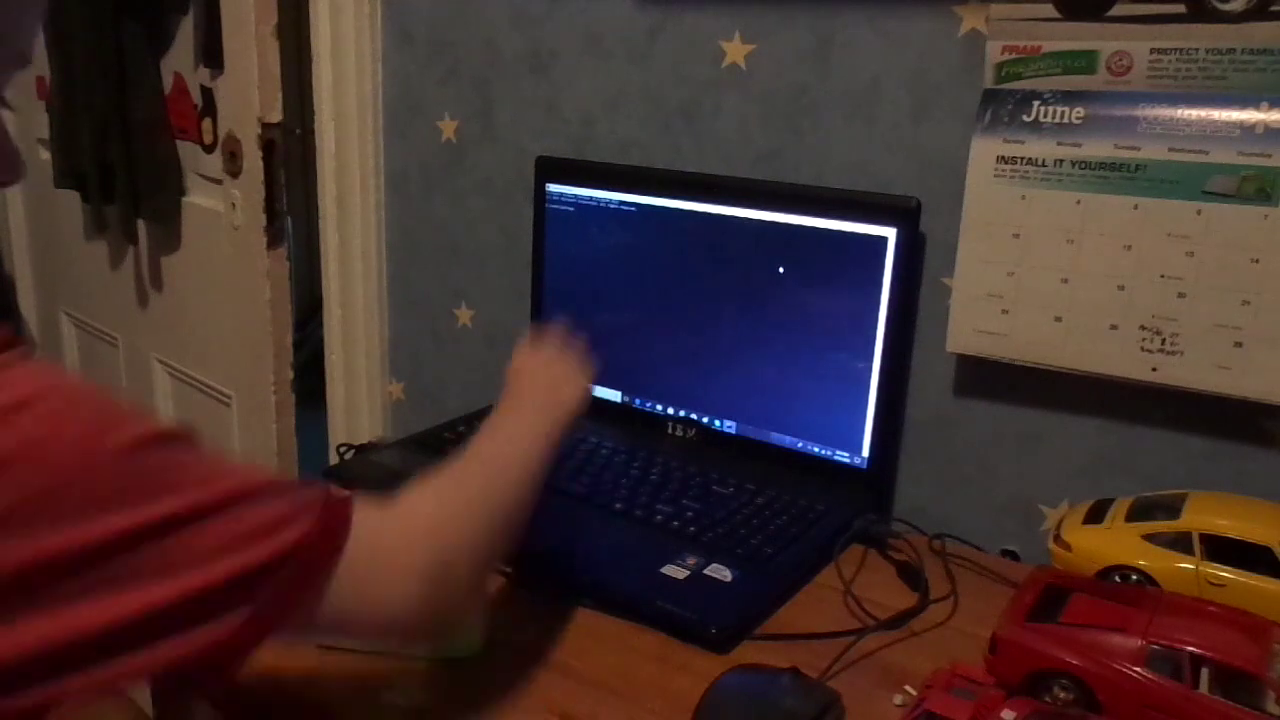
Step: Run the typed command, producing an unrecognized-command message below the prompt
{"action": "key", "text": "Return"}
{"action": "key", "text": "Return"}
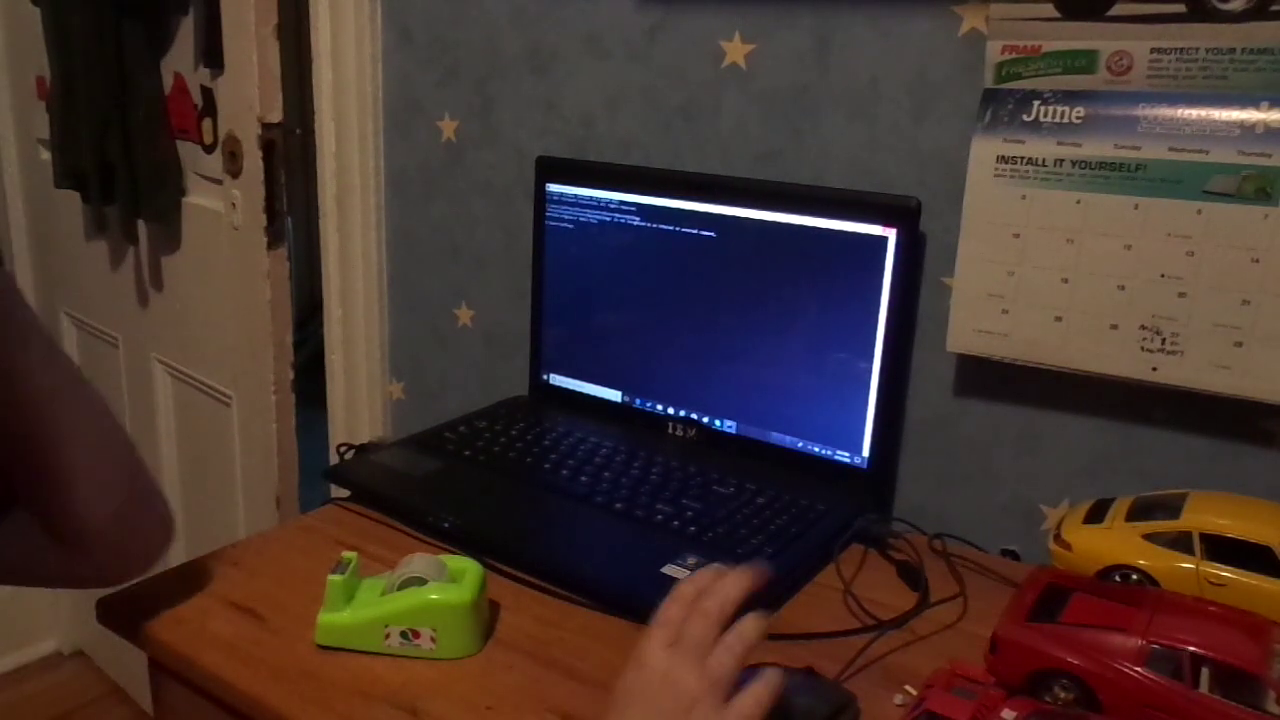
Step: Close the Command Prompt window to reveal the race-car desktop wallpaper
{"action": "left_click", "coordinate": [884, 196]}
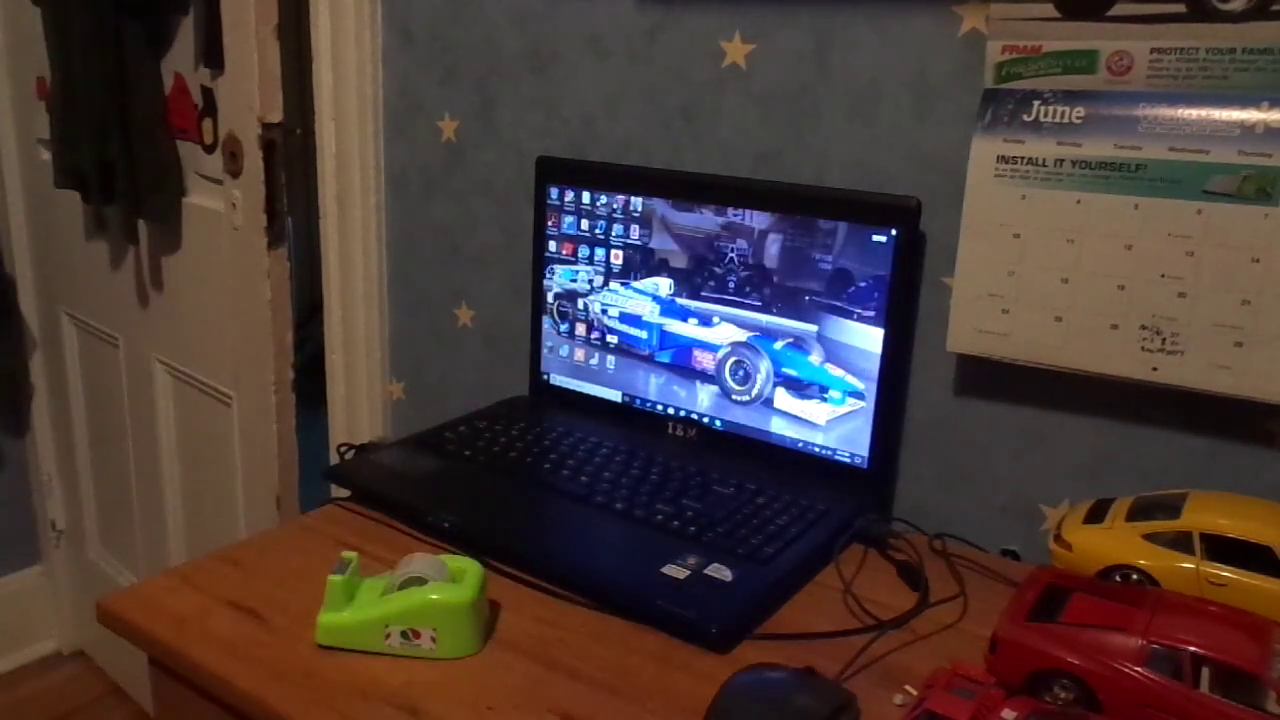